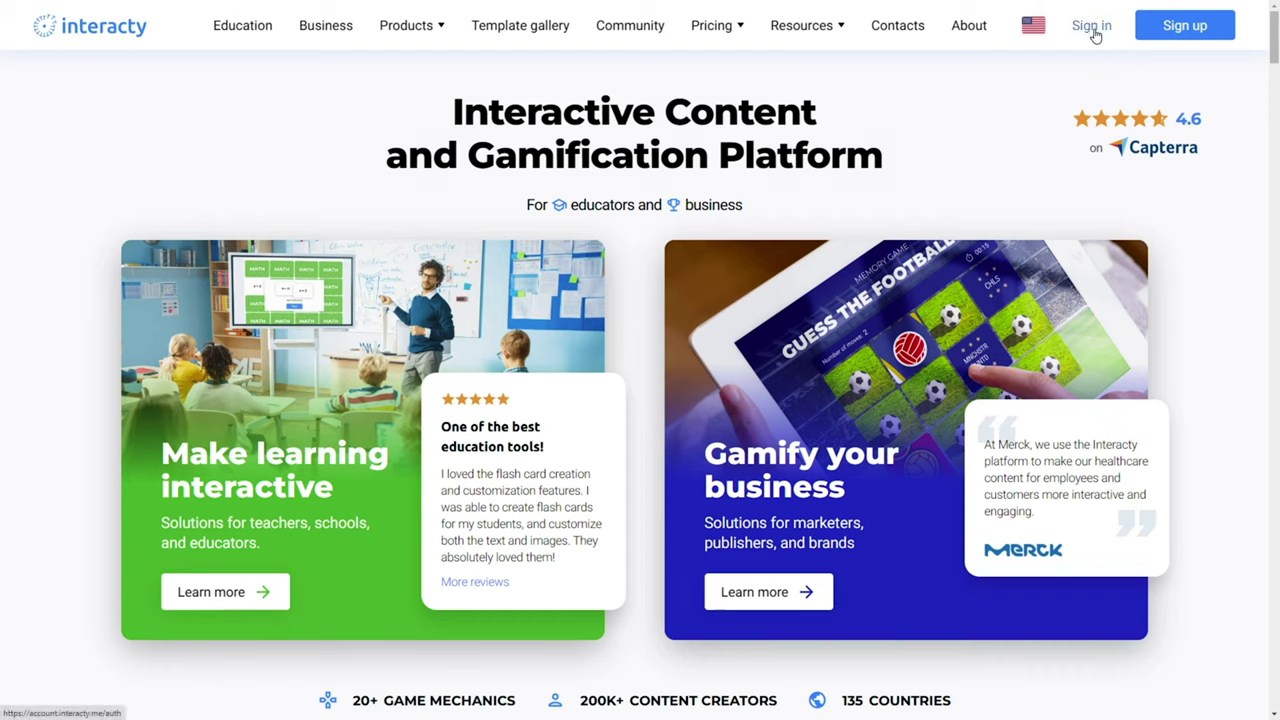
- Sign in to Interacty with the saved credentials to reach the empty My projects dashboard
{"action": "left_click", "coordinate": [1092, 27]}
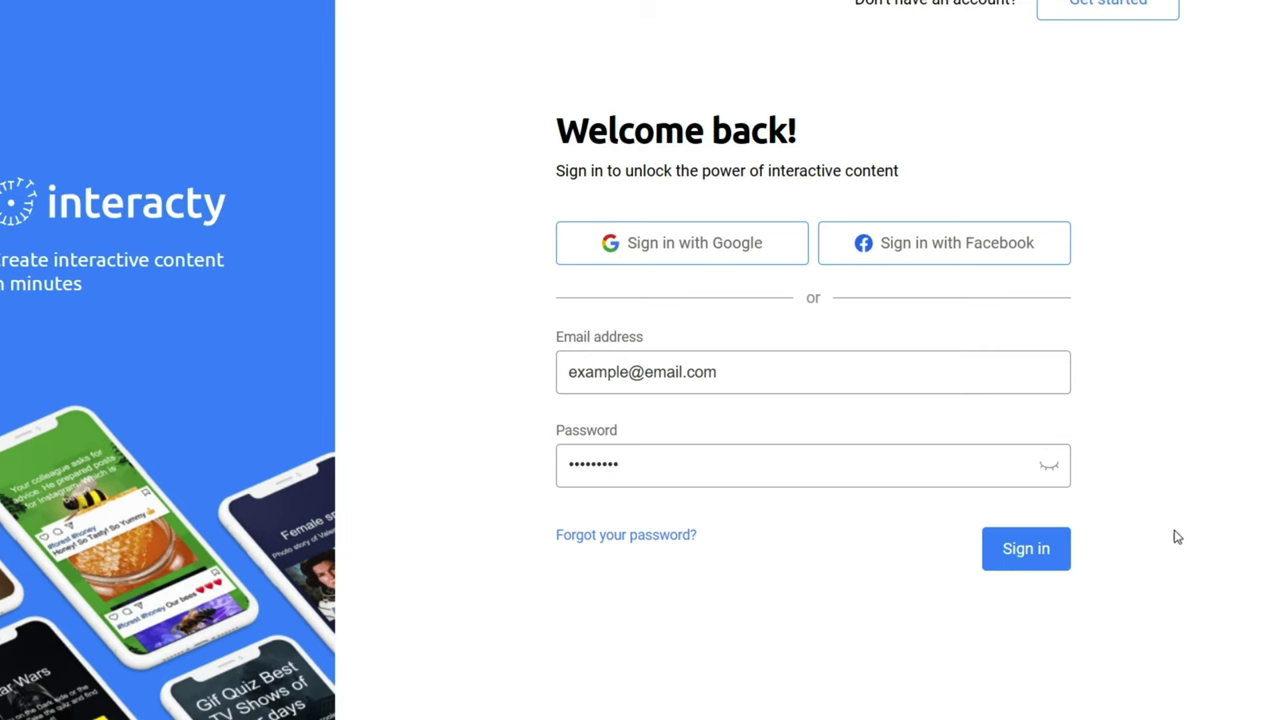
{"action": "left_click", "coordinate": [1028, 550]}
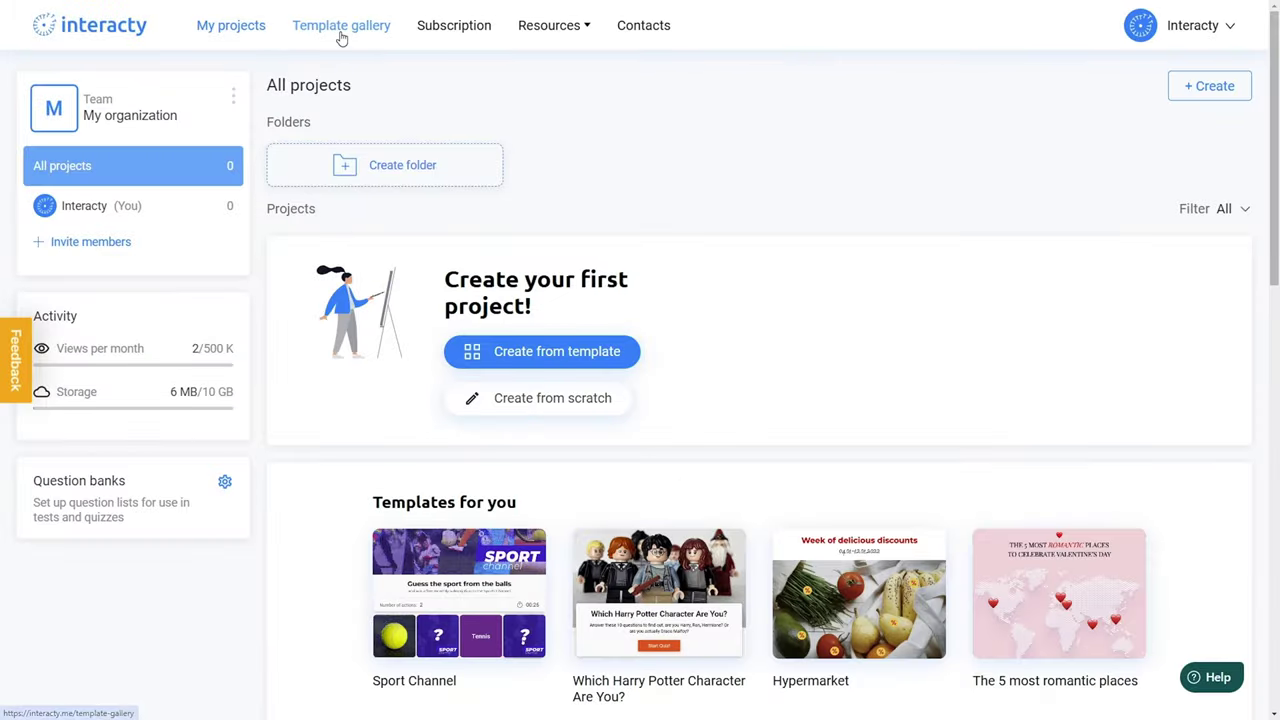
- Create a new project from the Crossword tile under Game concepts in the template gallery
{"action": "left_click", "coordinate": [341, 27]}
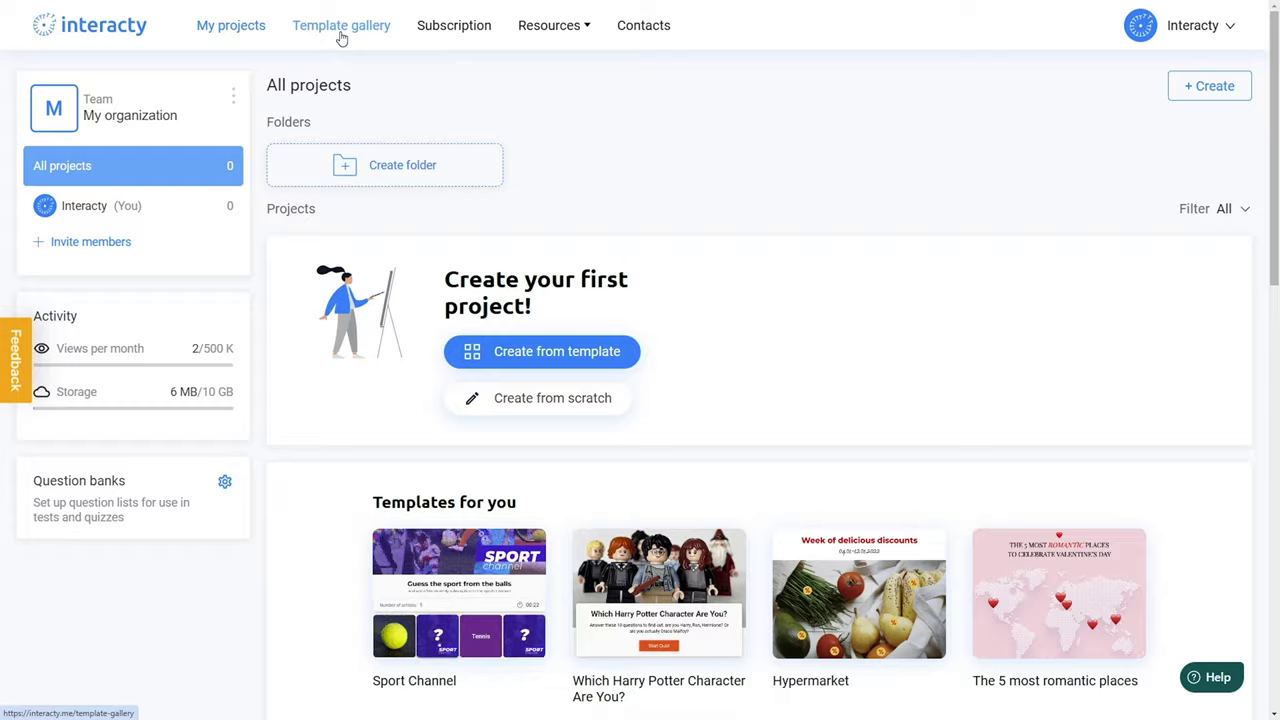
{"action": "scroll", "coordinate": [341, 37], "scroll_direction": "down", "scroll_amount": 4}
{"action": "scroll", "coordinate": [341, 37], "scroll_direction": "down", "scroll_amount": 2}
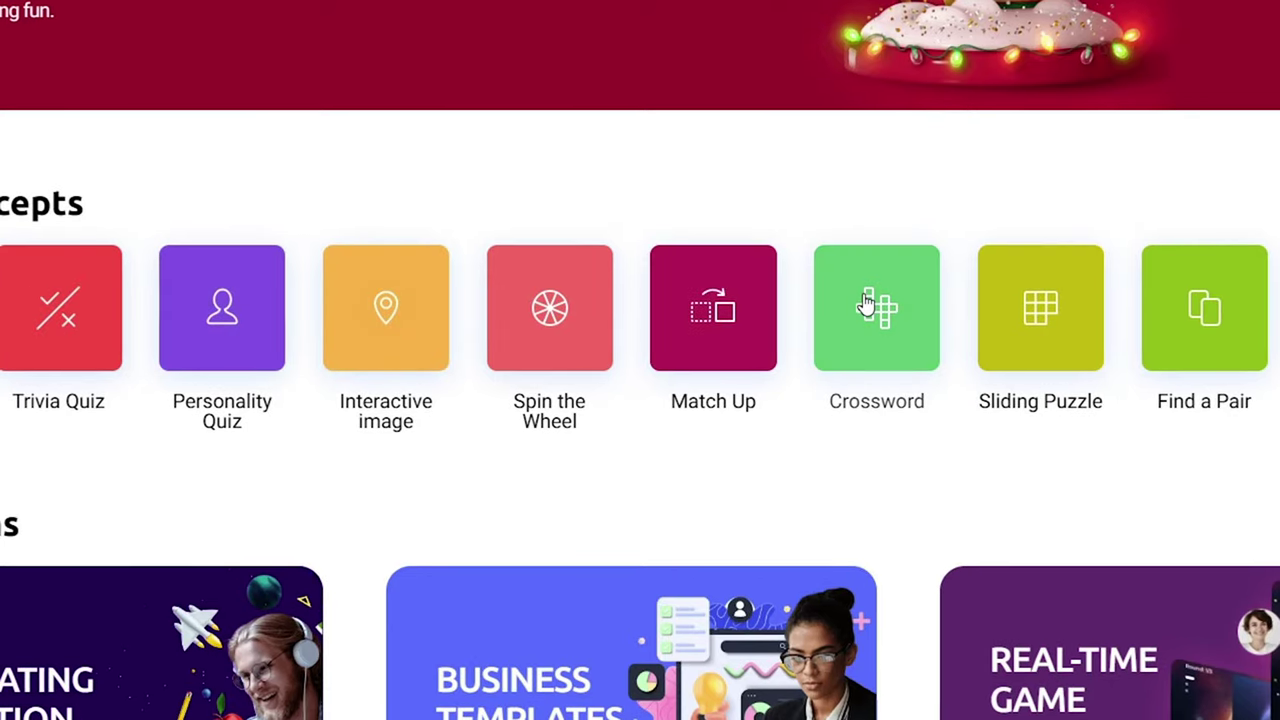
{"action": "left_click", "coordinate": [864, 302]}
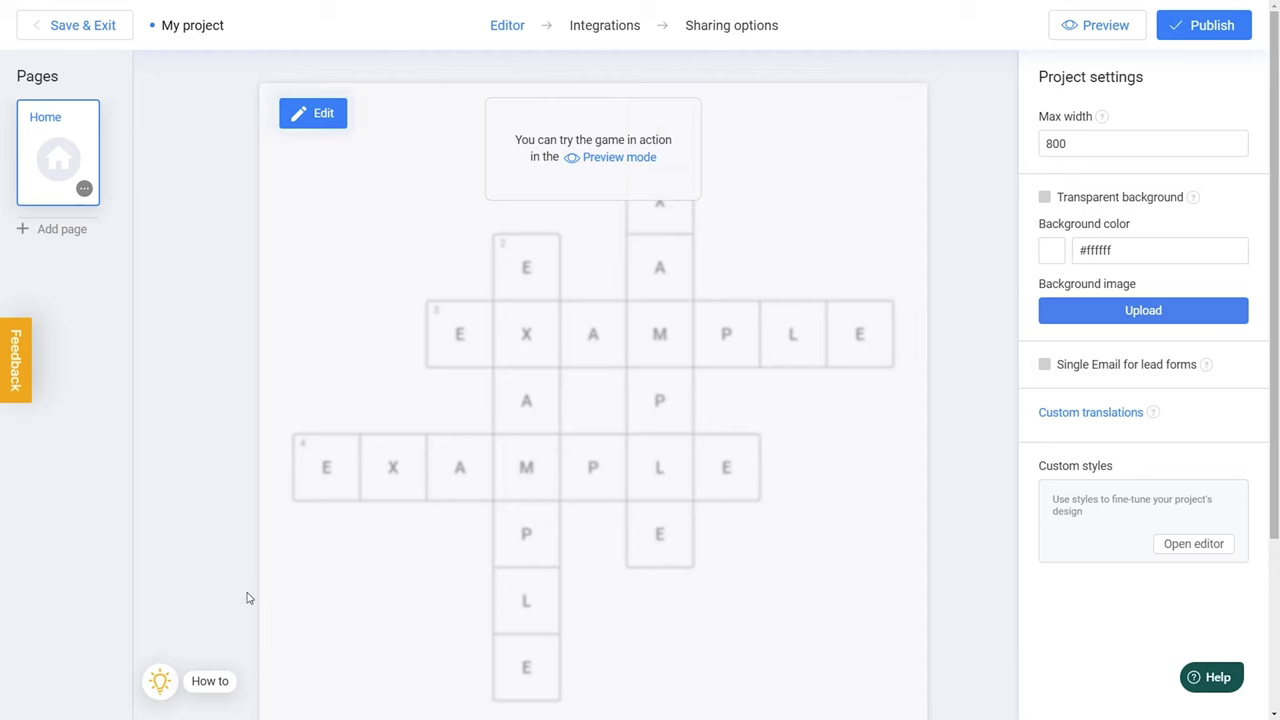
- Enable a countdown timer on the crossword block and set its value to 60 seconds
{"action": "left_click", "coordinate": [672, 590]}
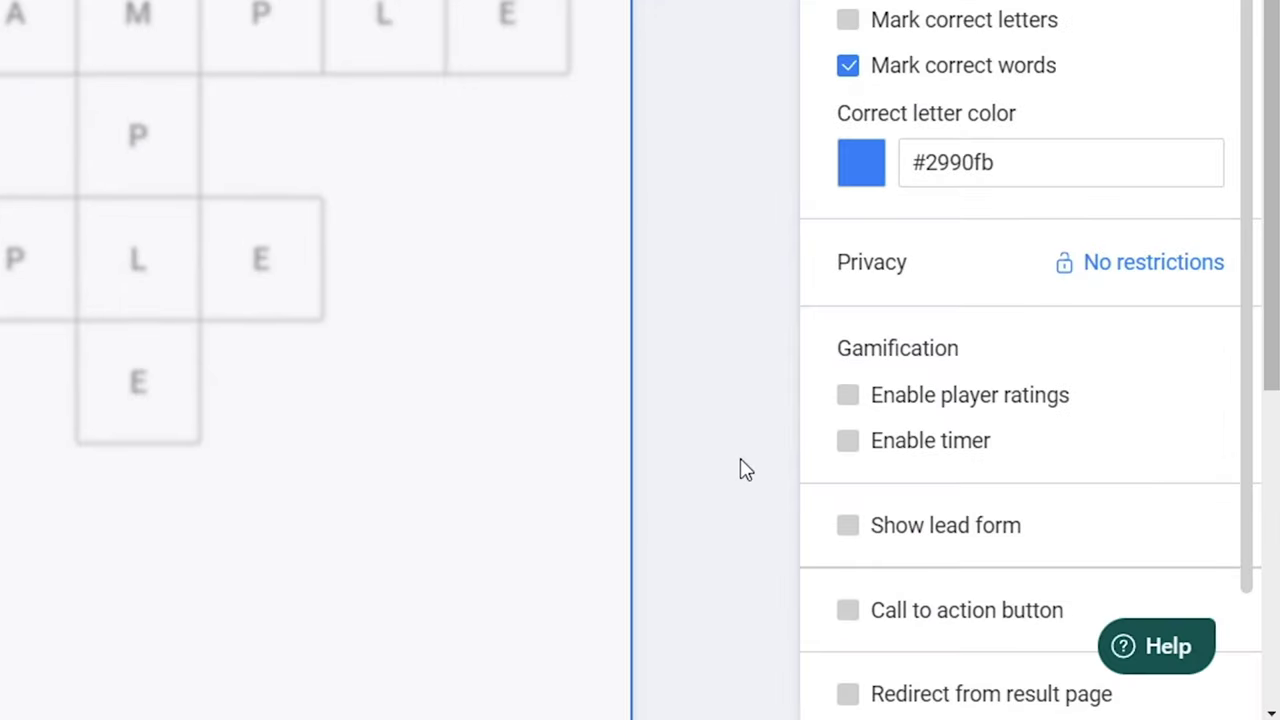
{"action": "left_click", "coordinate": [848, 452]}
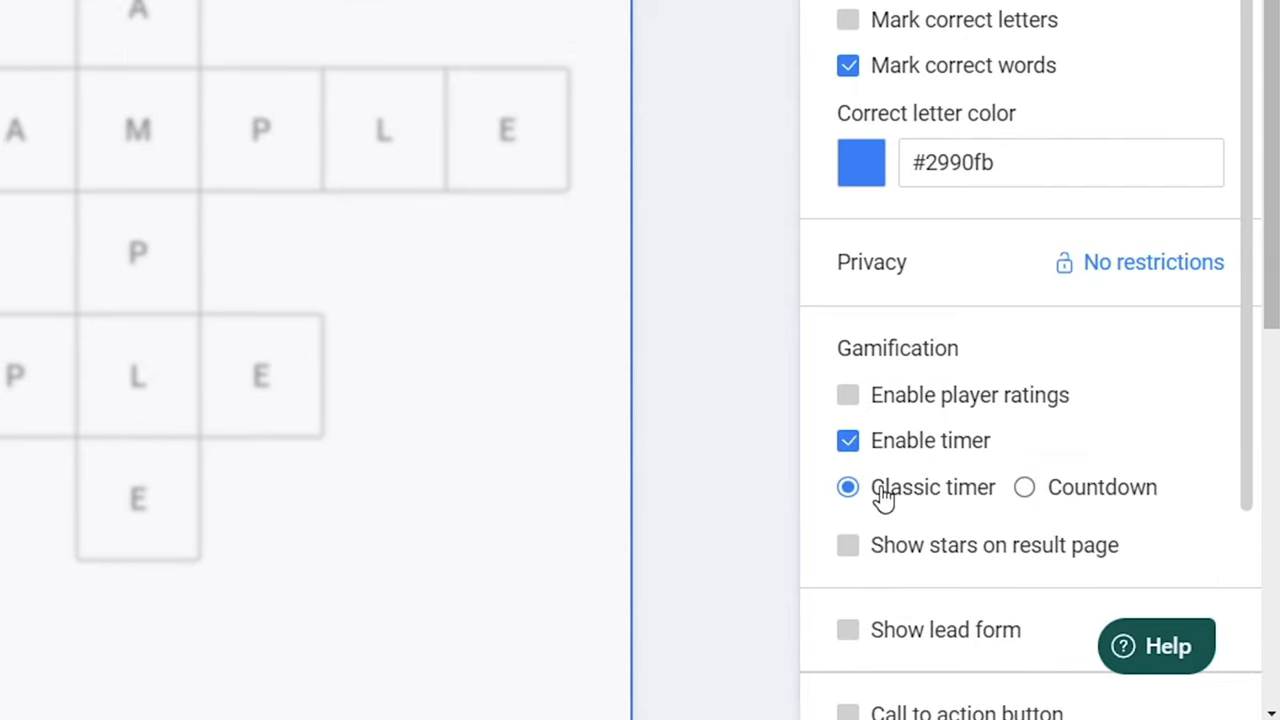
{"action": "left_click", "coordinate": [1022, 489]}
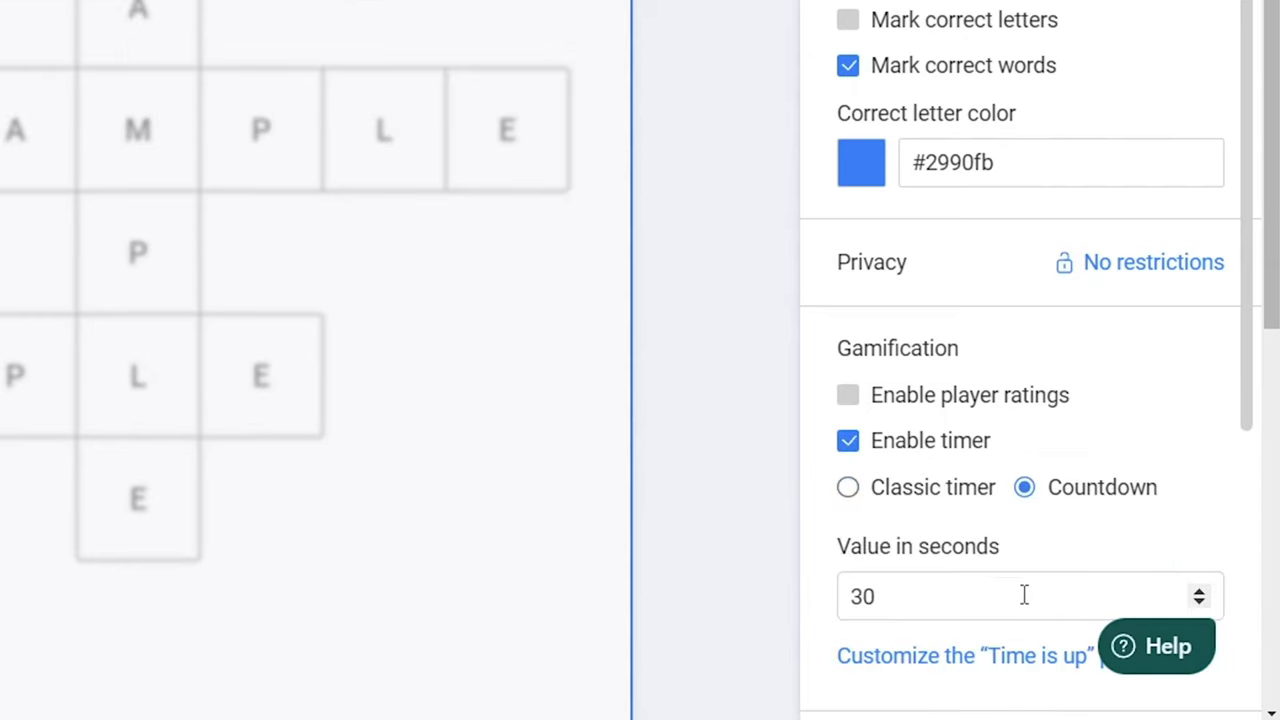
{"action": "left_click_drag", "start_coordinate": [1023, 594], "coordinate": [813, 608]}
{"action": "type", "text": "60"}
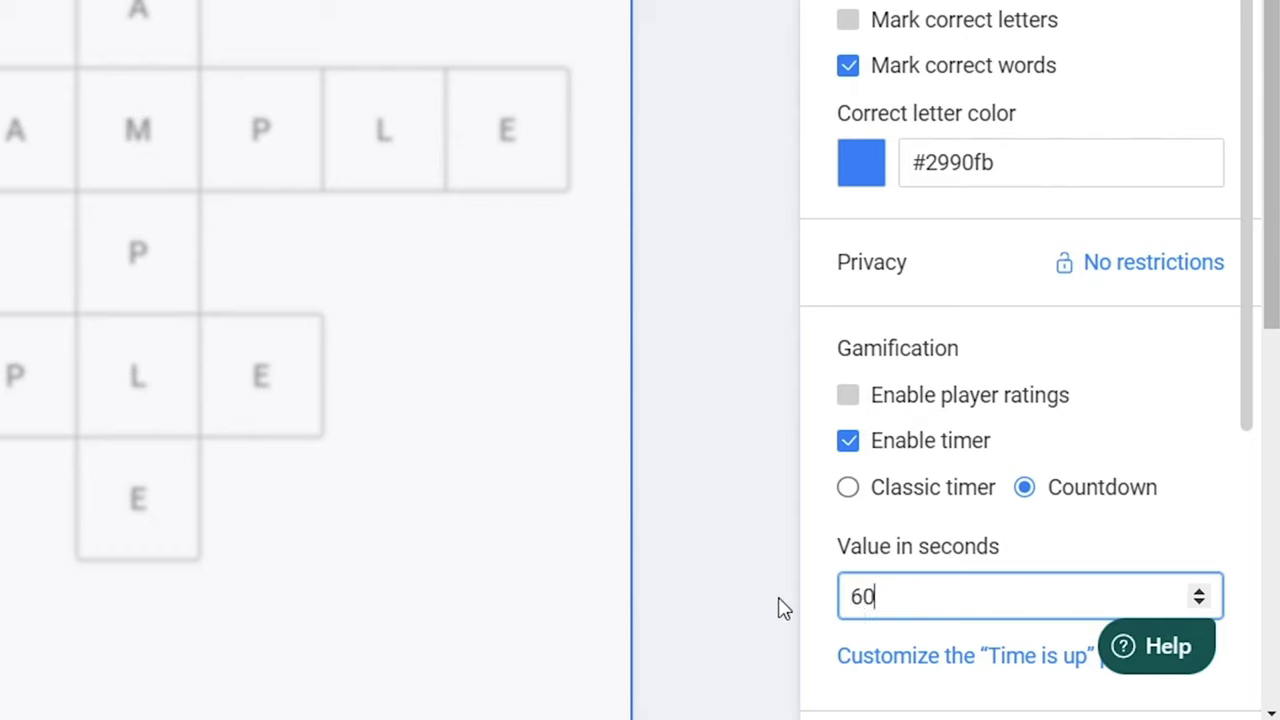
{"action": "left_click", "coordinate": [785, 608]}
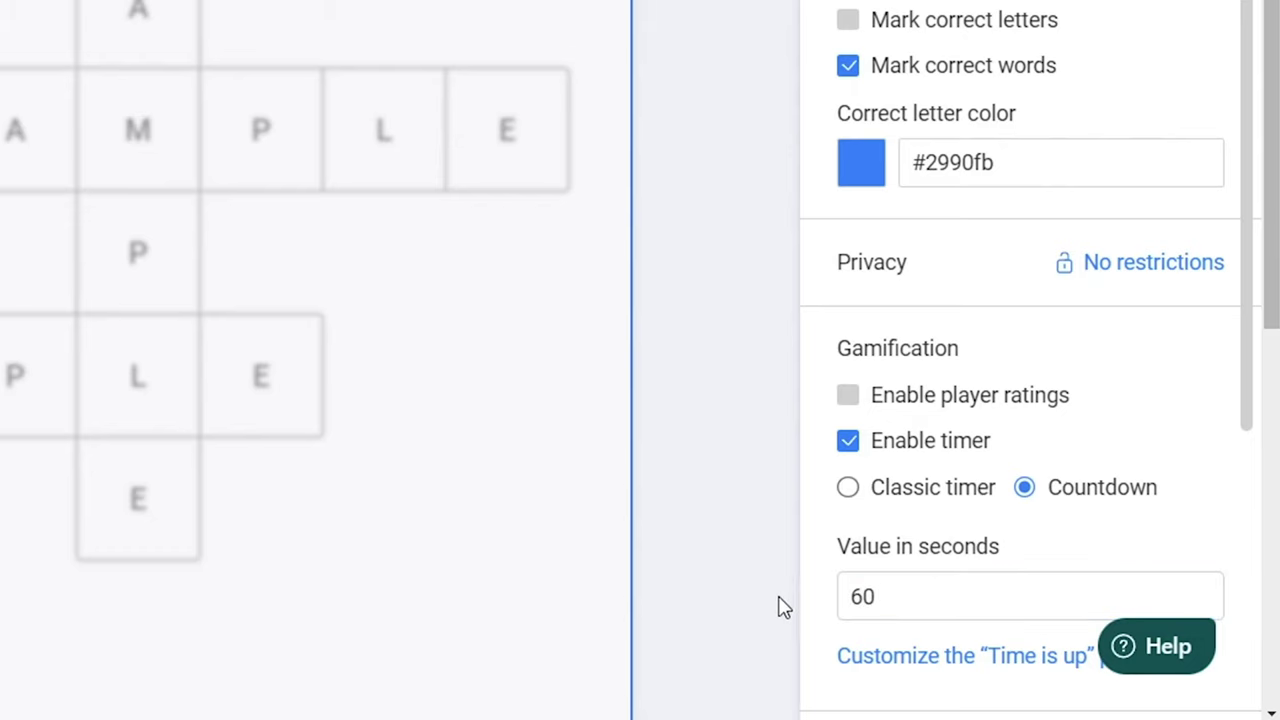
{"action": "scroll", "coordinate": [810, 606], "scroll_direction": "down", "scroll_amount": 3}
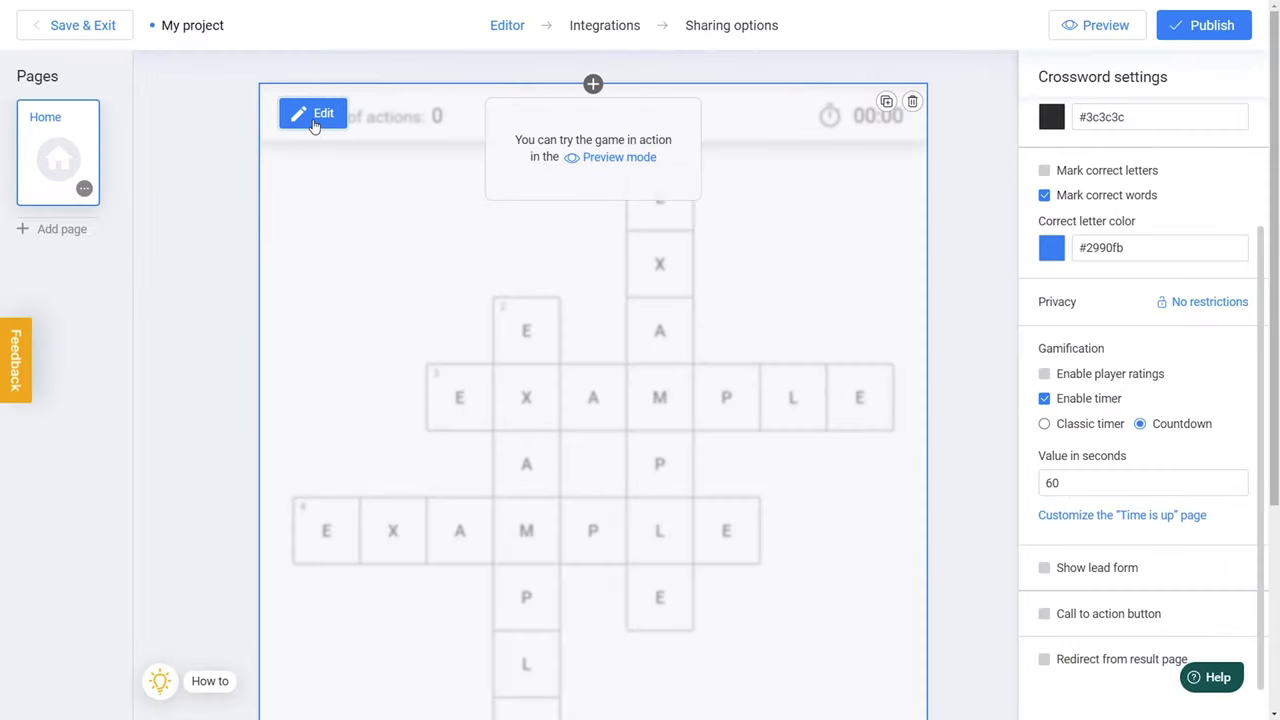
- Enter five words with clues: Shakespeare, Sherlock, Comedy, Holden and Orwell
{"action": "left_click", "coordinate": [312, 120]}
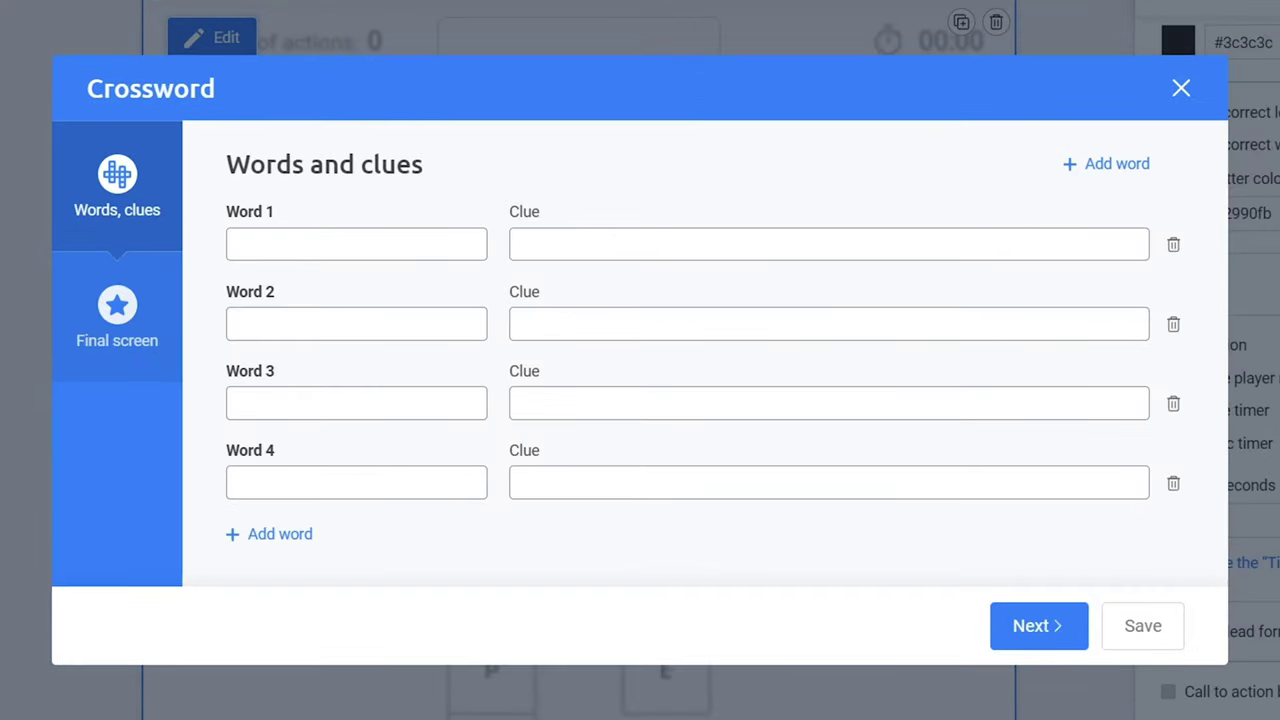
{"action": "type", "text": "Shakespeare"}
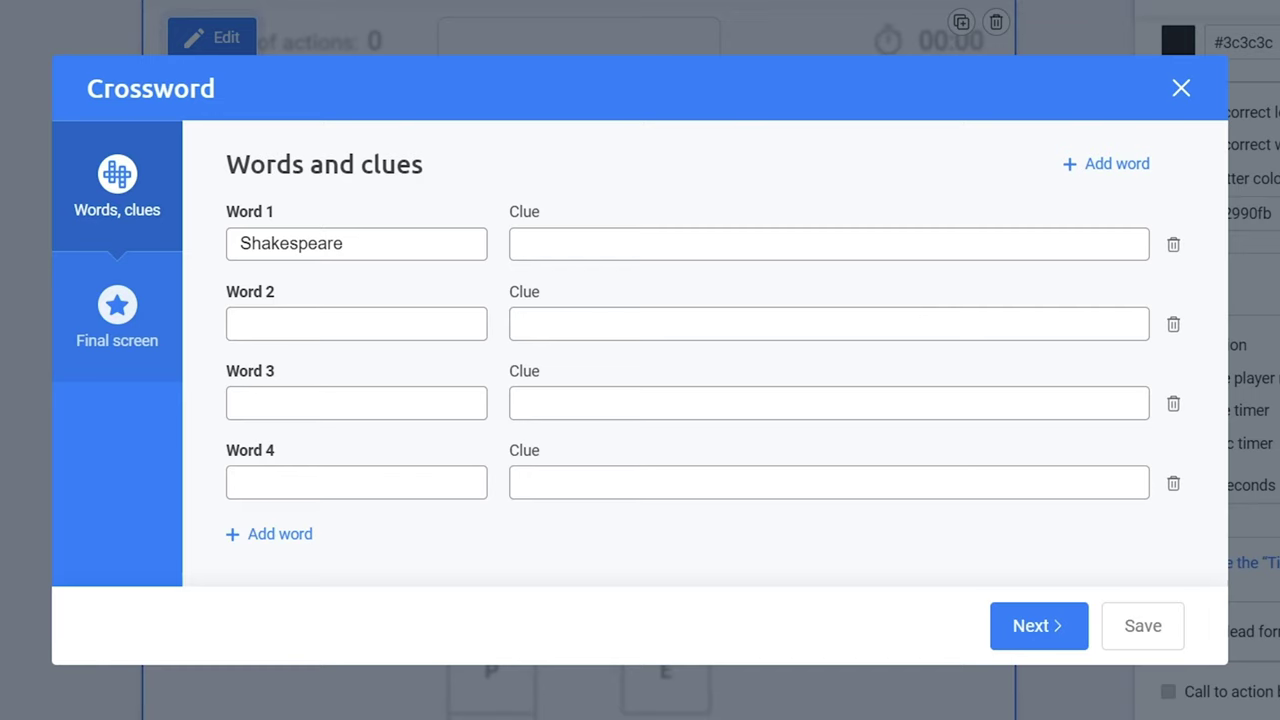
{"action": "type", "text": "The author of \"Romeo and Juliet."}
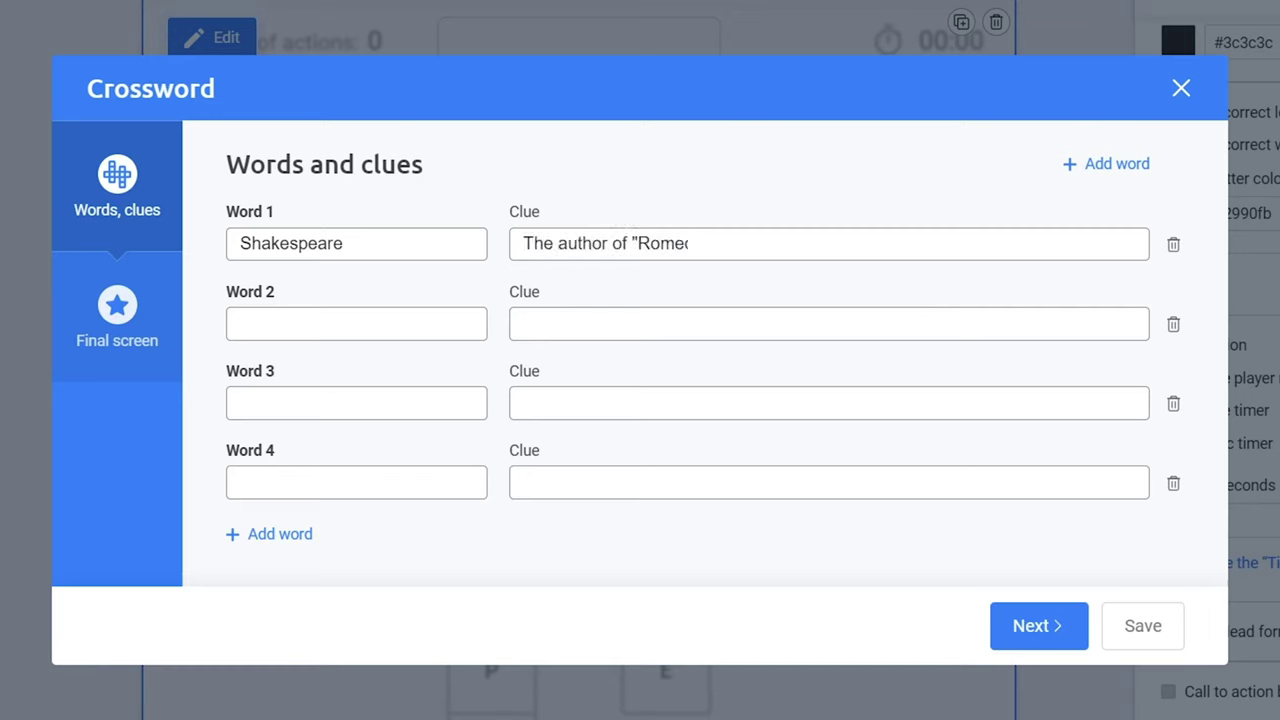
{"action": "left_click", "coordinate": [277, 543]}
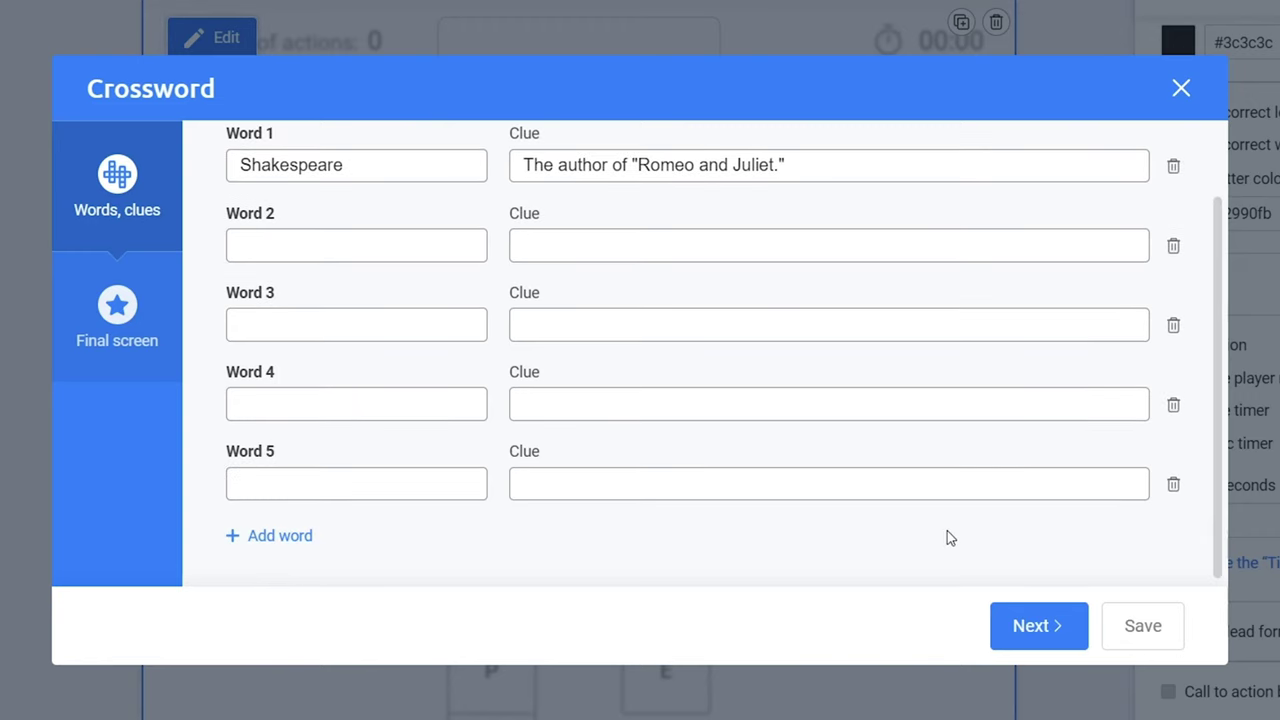
{"action": "left_click", "coordinate": [1173, 487]}
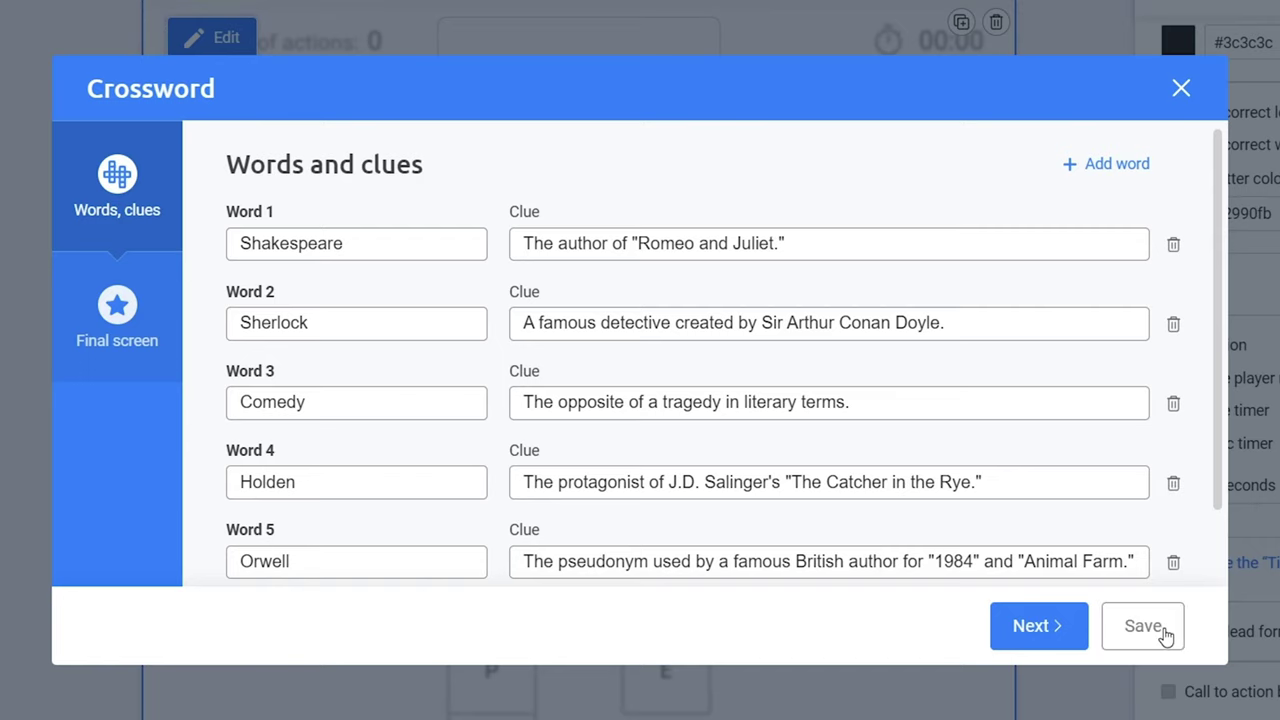
- Review the Congratulations! final screen and save the crossword
{"action": "left_click", "coordinate": [1040, 630]}
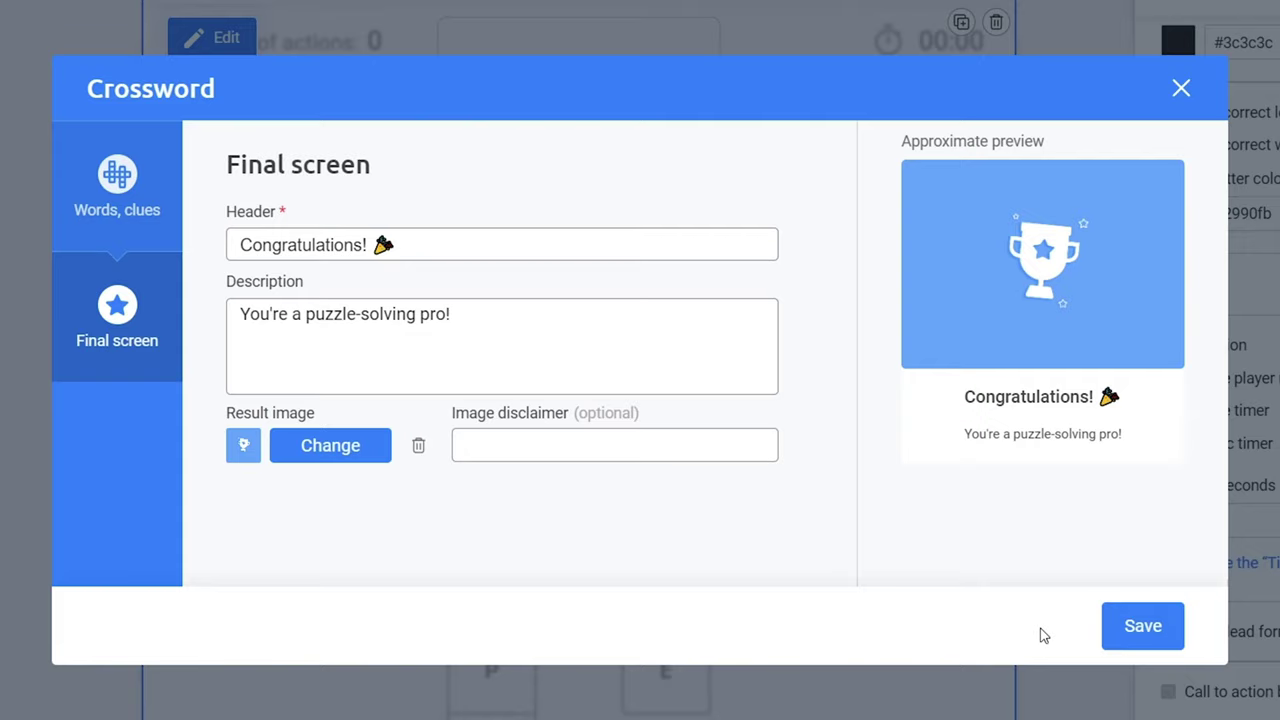
{"action": "left_click", "coordinate": [1138, 632]}
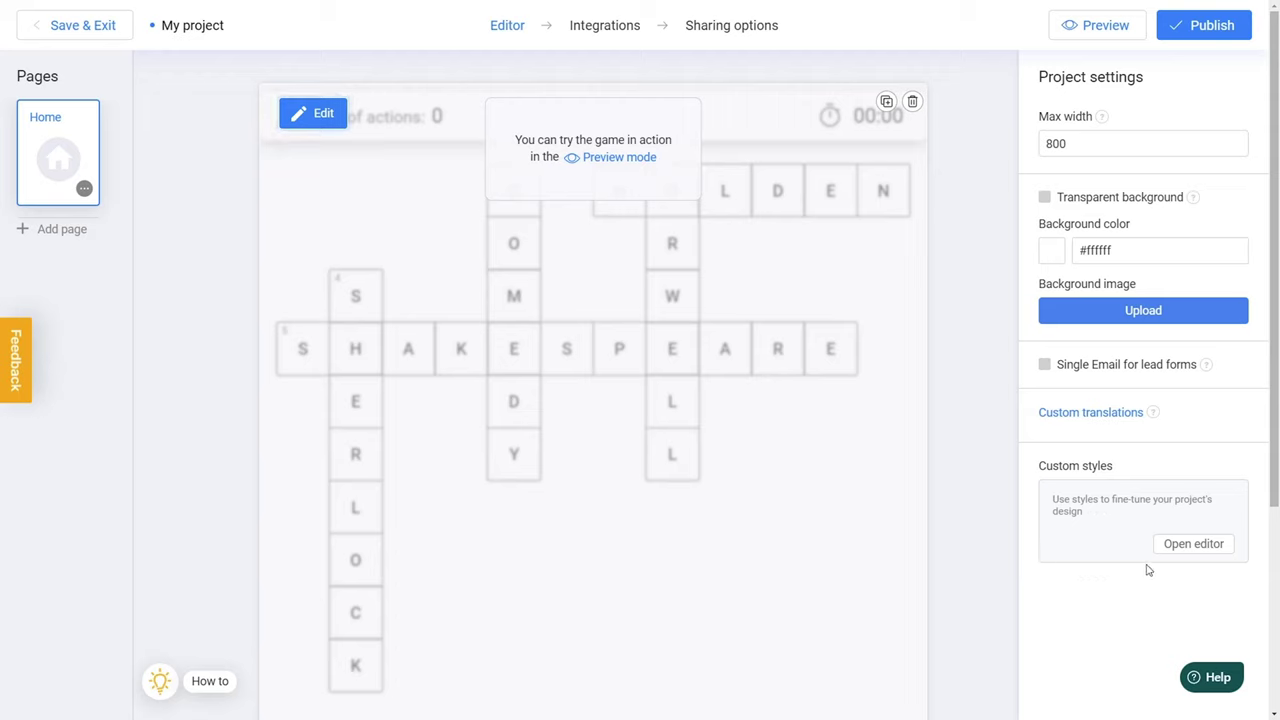
- Set background.png from My library as the project's background image
{"action": "left_click", "coordinate": [1140, 328]}
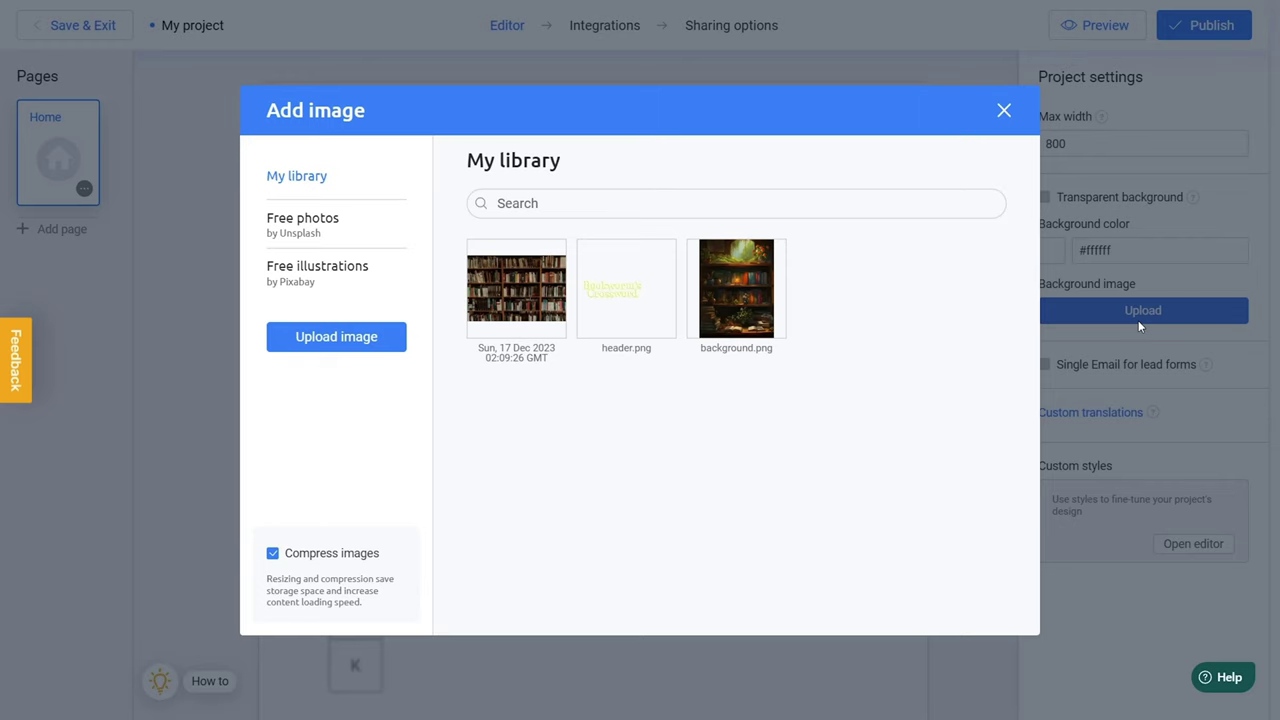
{"action": "left_click", "coordinate": [761, 327]}
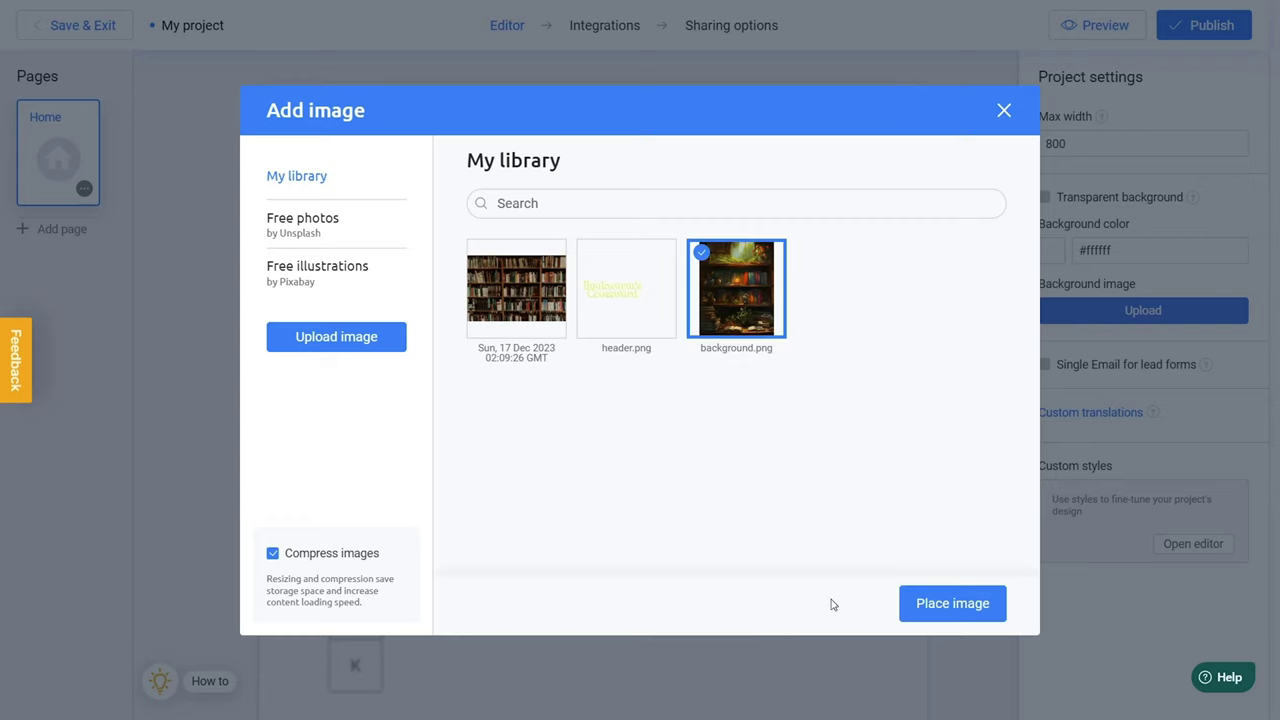
{"action": "left_click", "coordinate": [951, 606]}
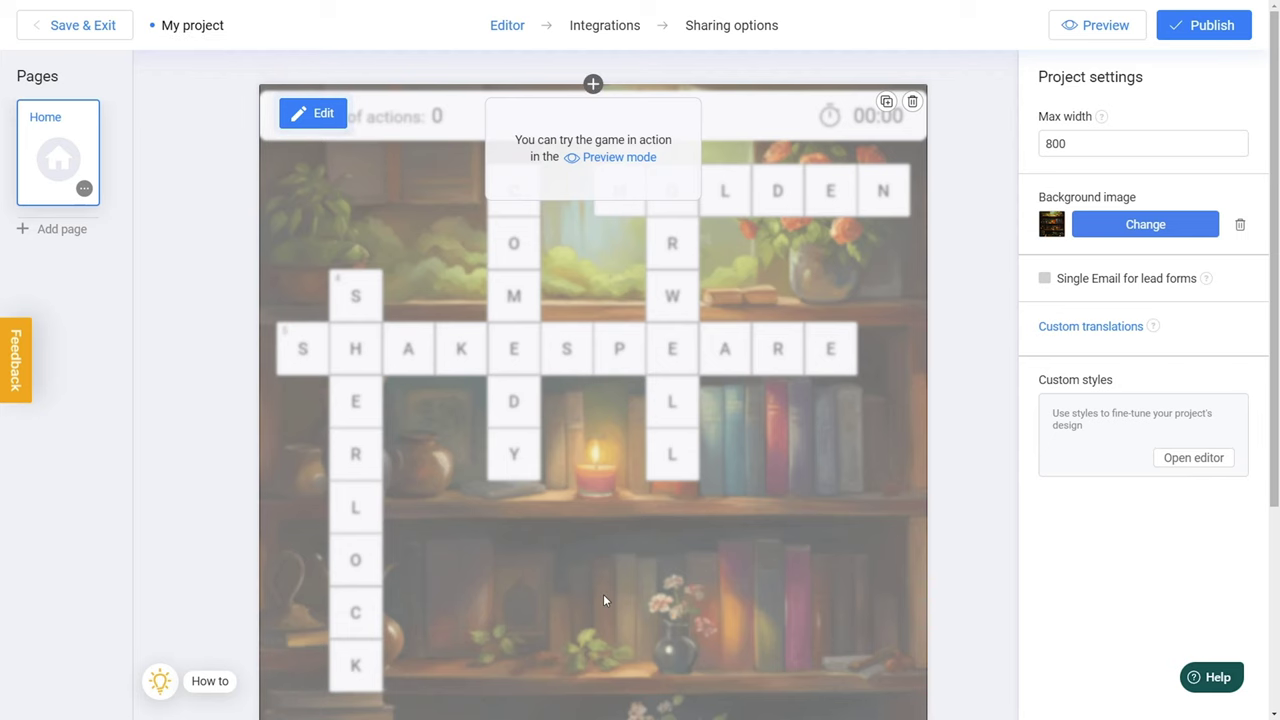
- Insert an Image block above the crossword showing header.png from My library
{"action": "left_click", "coordinate": [593, 88]}
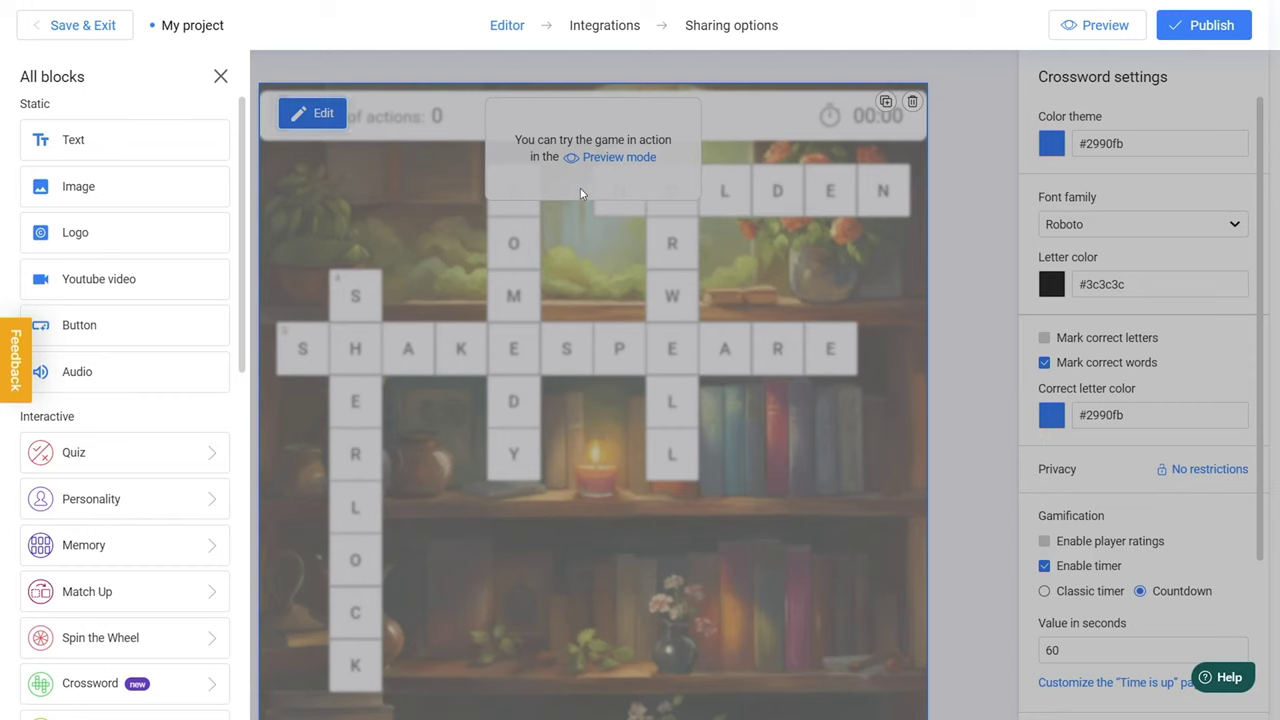
{"action": "left_click", "coordinate": [172, 183]}
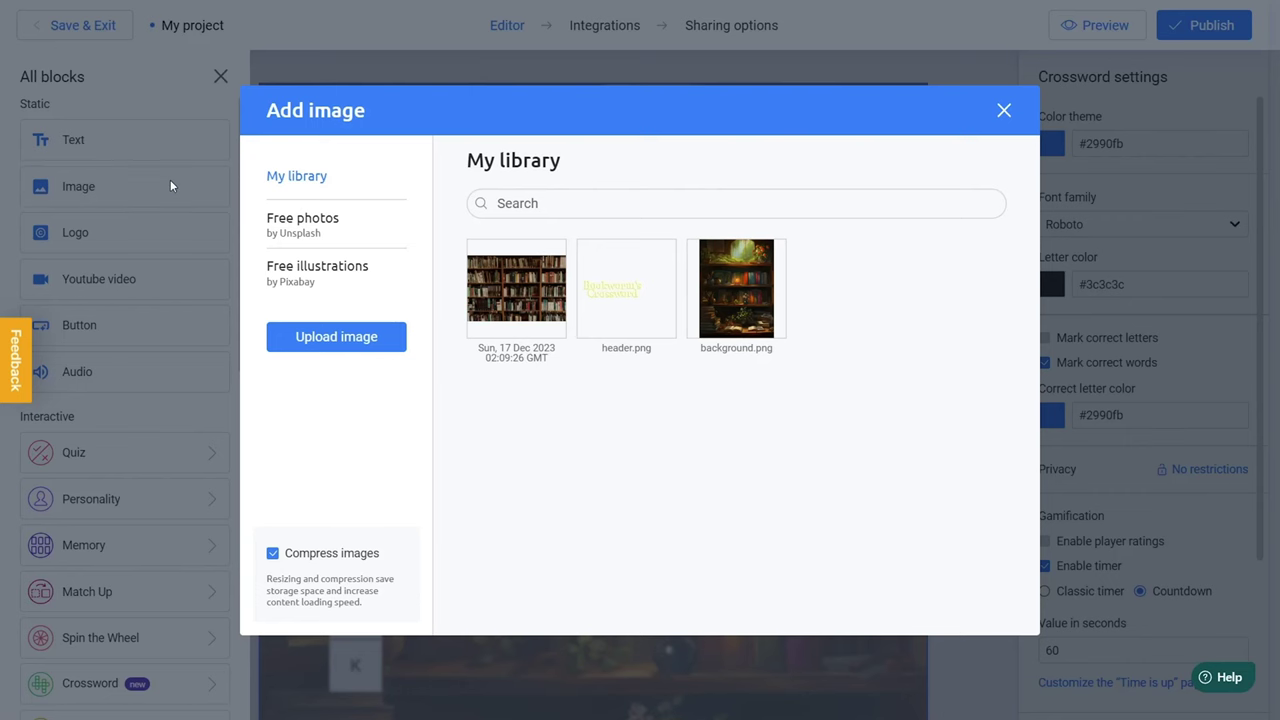
{"action": "left_click", "coordinate": [609, 291]}
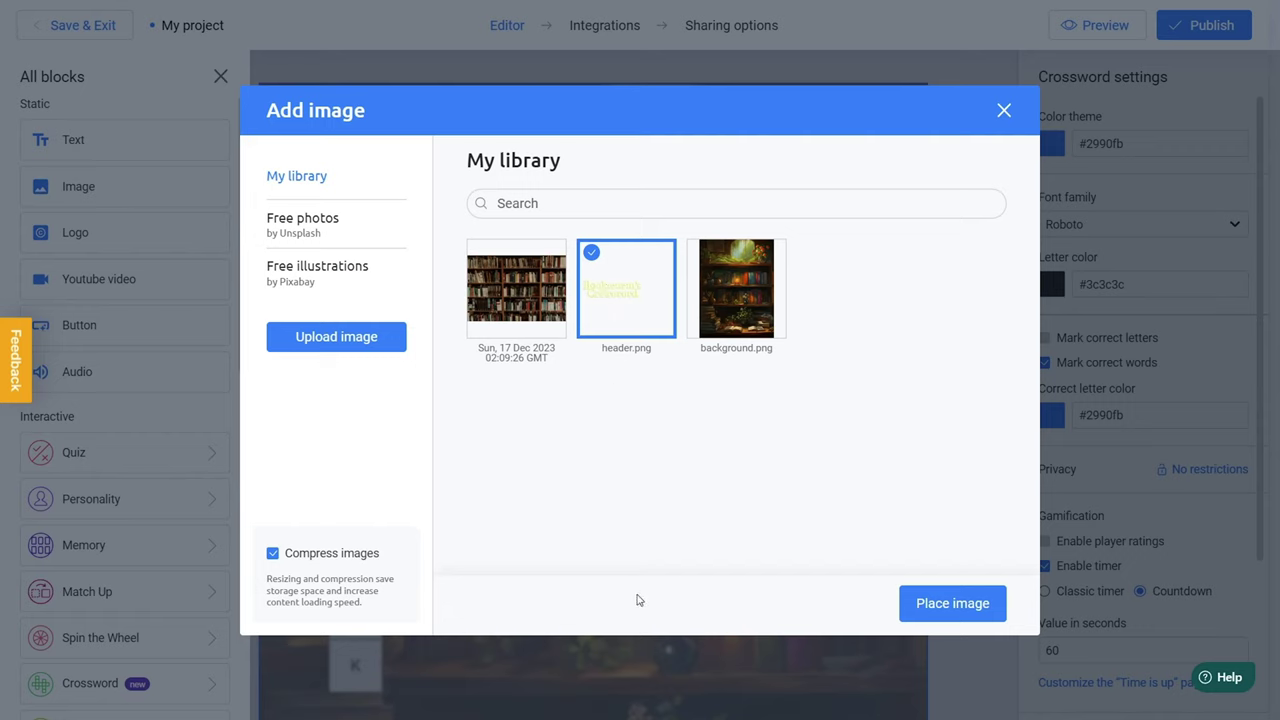
{"action": "left_click", "coordinate": [945, 605]}
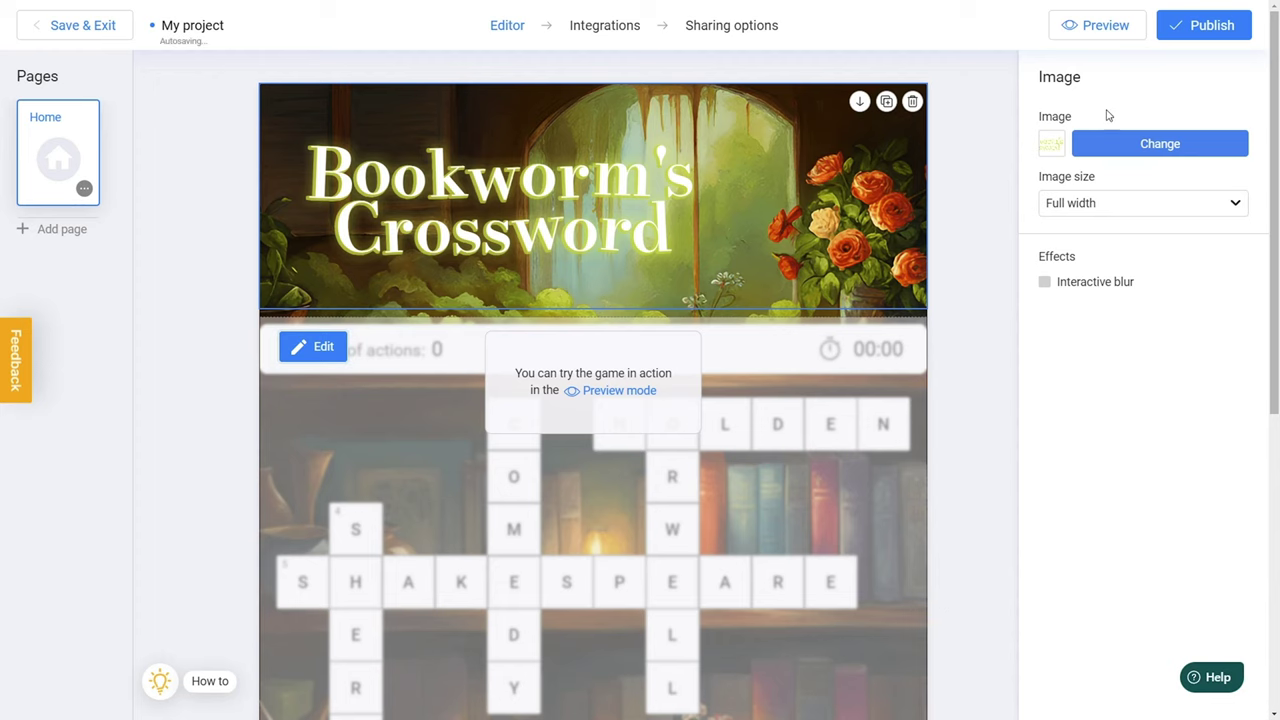
- Preview the crossword and switch the preview to the mobile phone layout
{"action": "left_click", "coordinate": [1105, 36]}
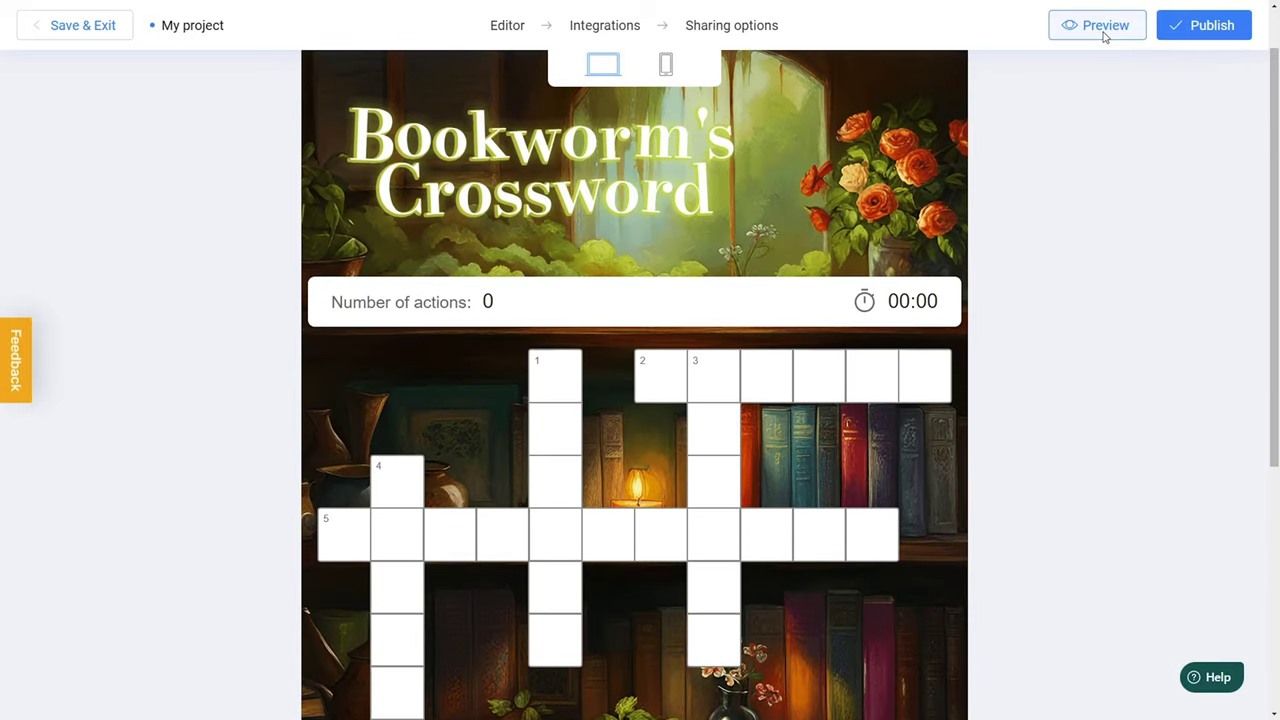
{"action": "left_click", "coordinate": [667, 70]}
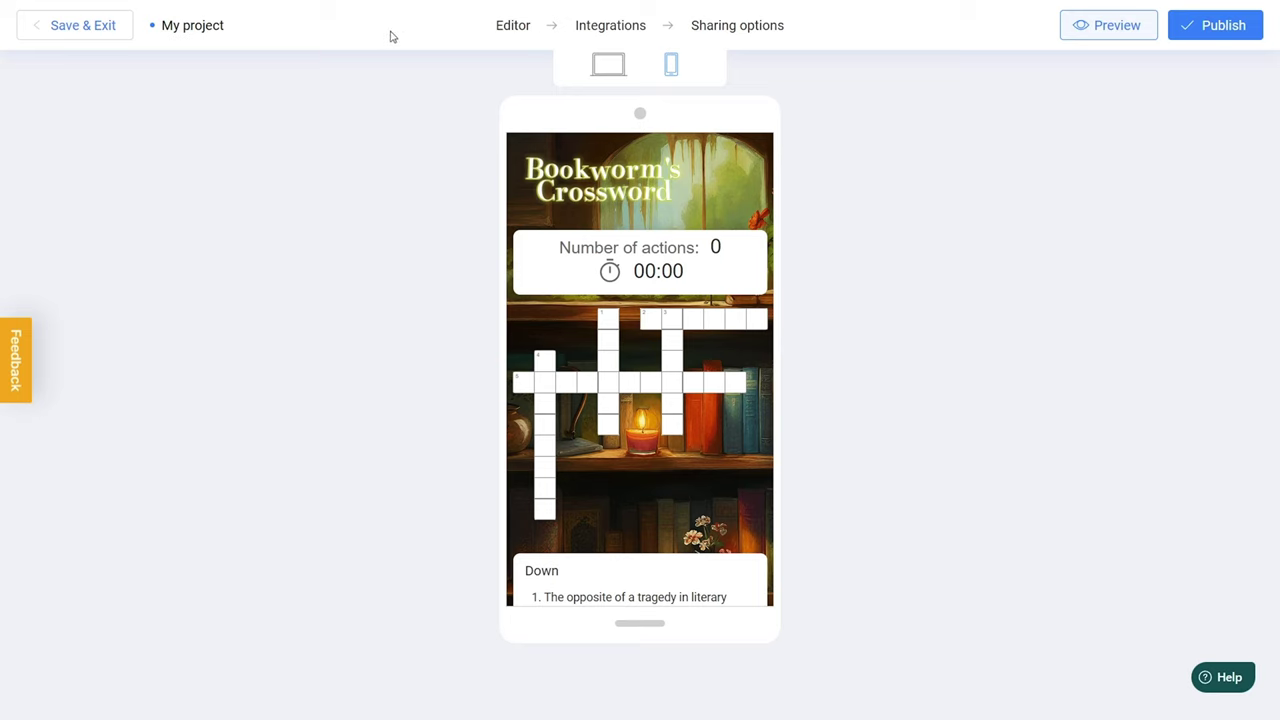
- Replace the 'My project' title with 'Crossword'
{"action": "left_click", "coordinate": [271, 26]}
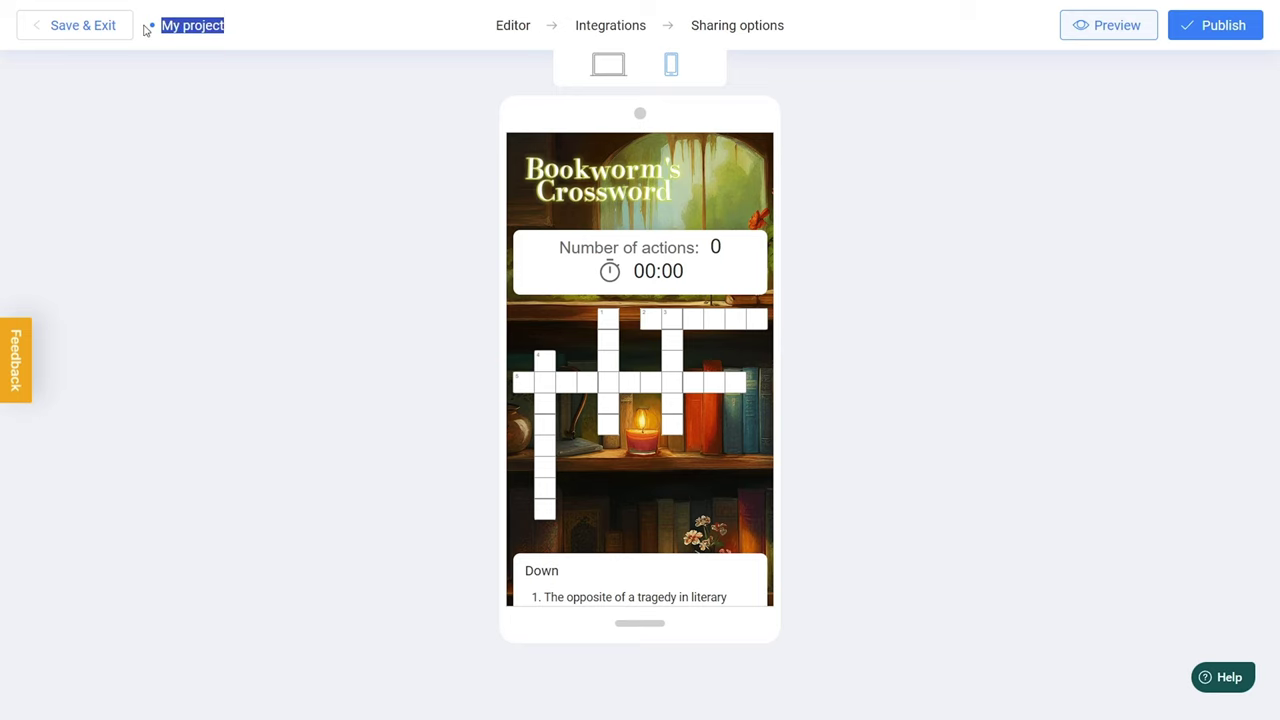
{"action": "type", "text": "Cro"}
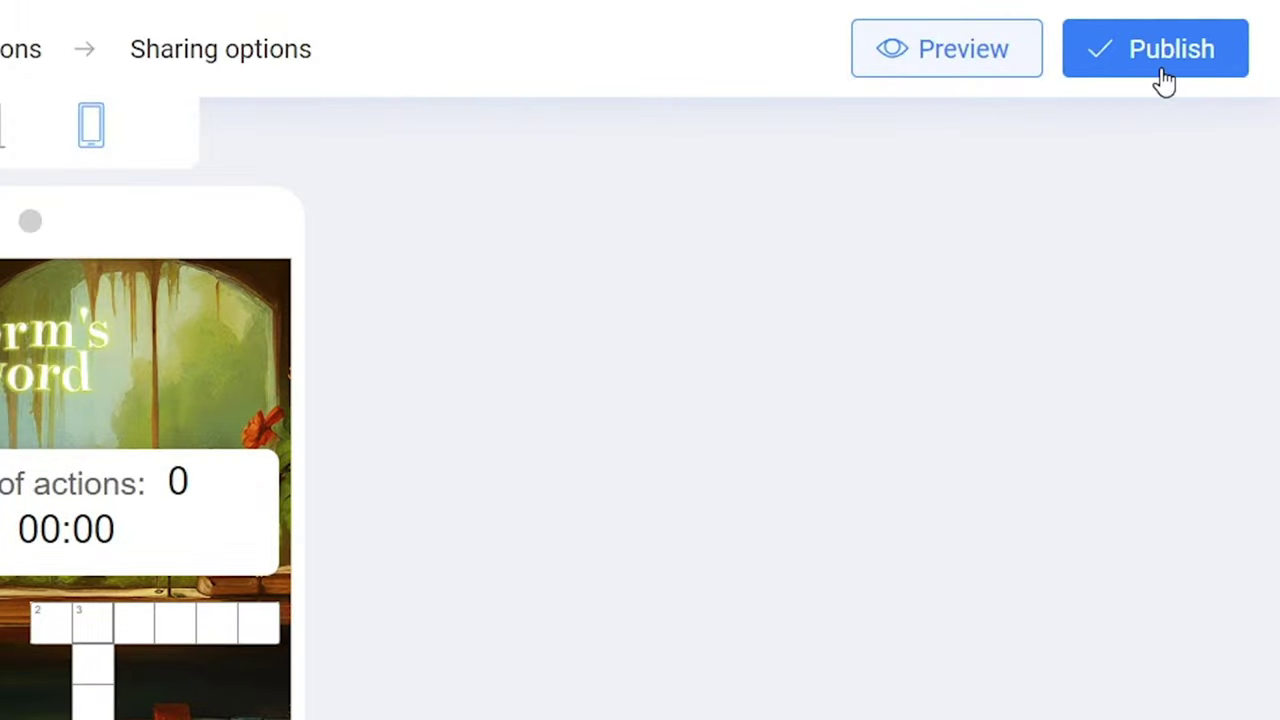
- Publish the crossword, try PDF conversion, then play it live, entering SHAKESPEARE in 5 Across
{"action": "left_click", "coordinate": [1164, 76]}
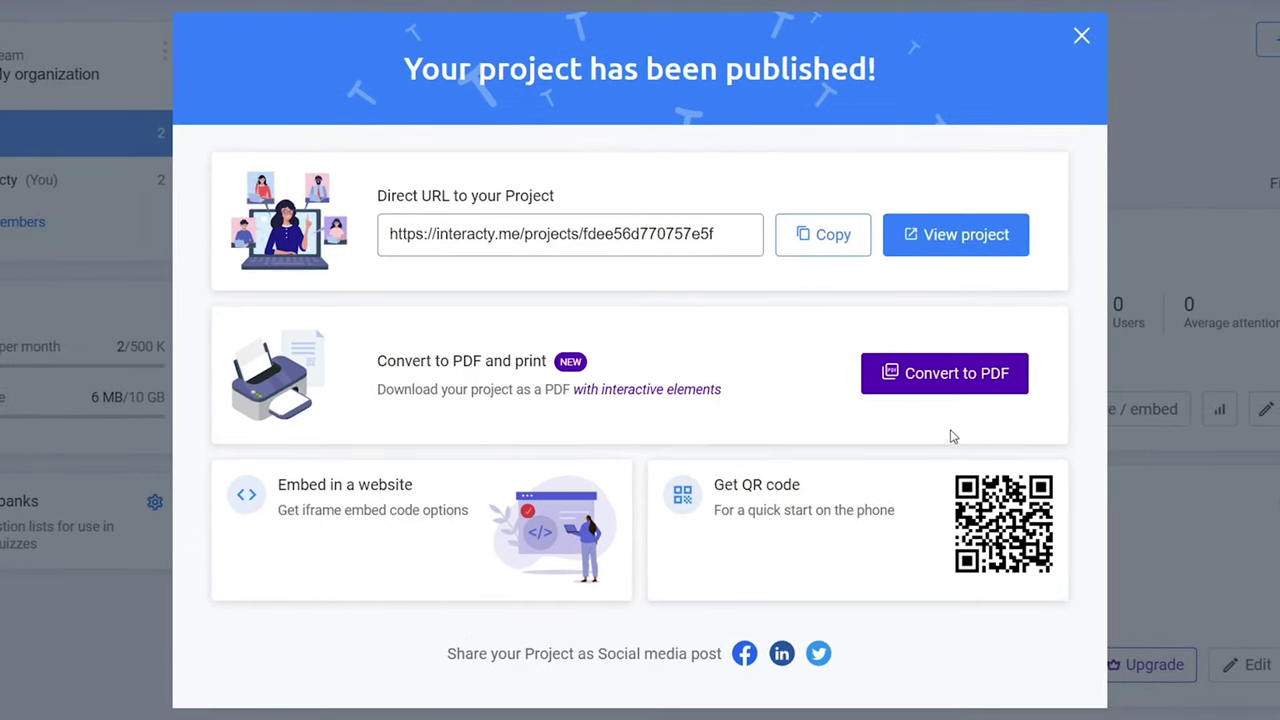
{"action": "left_click", "coordinate": [953, 394]}
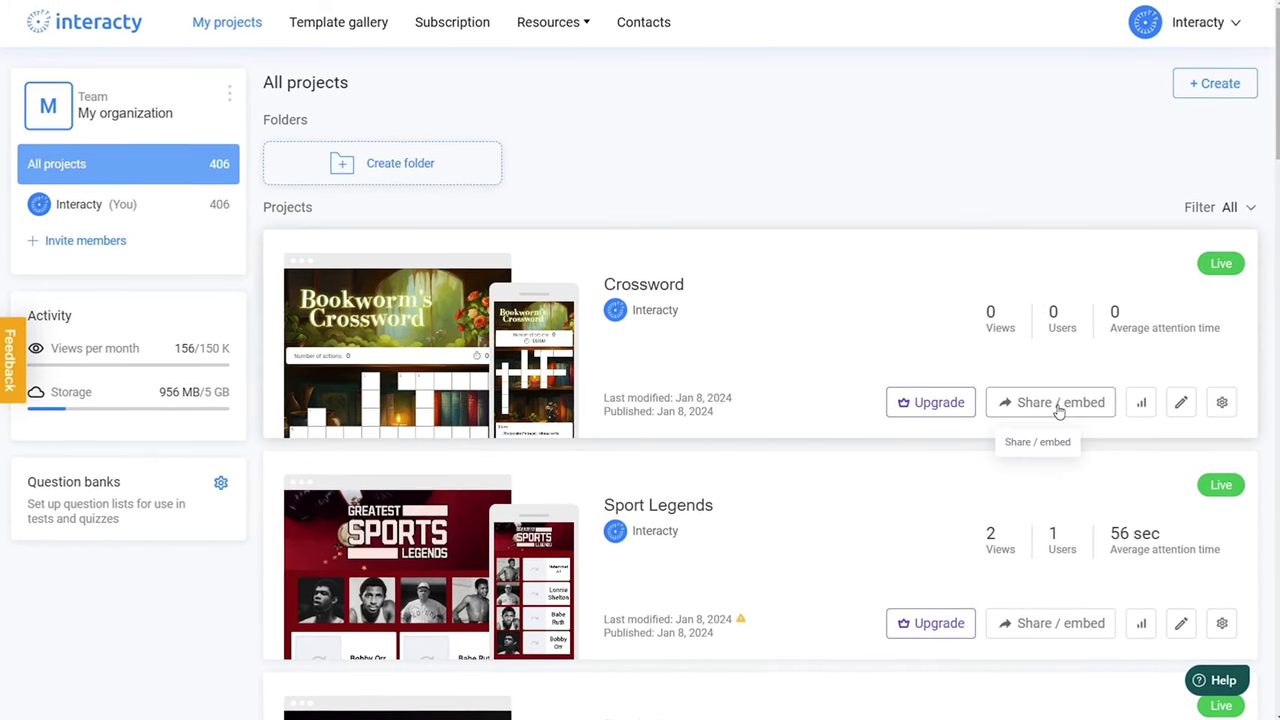
{"action": "left_click", "coordinate": [1059, 405]}
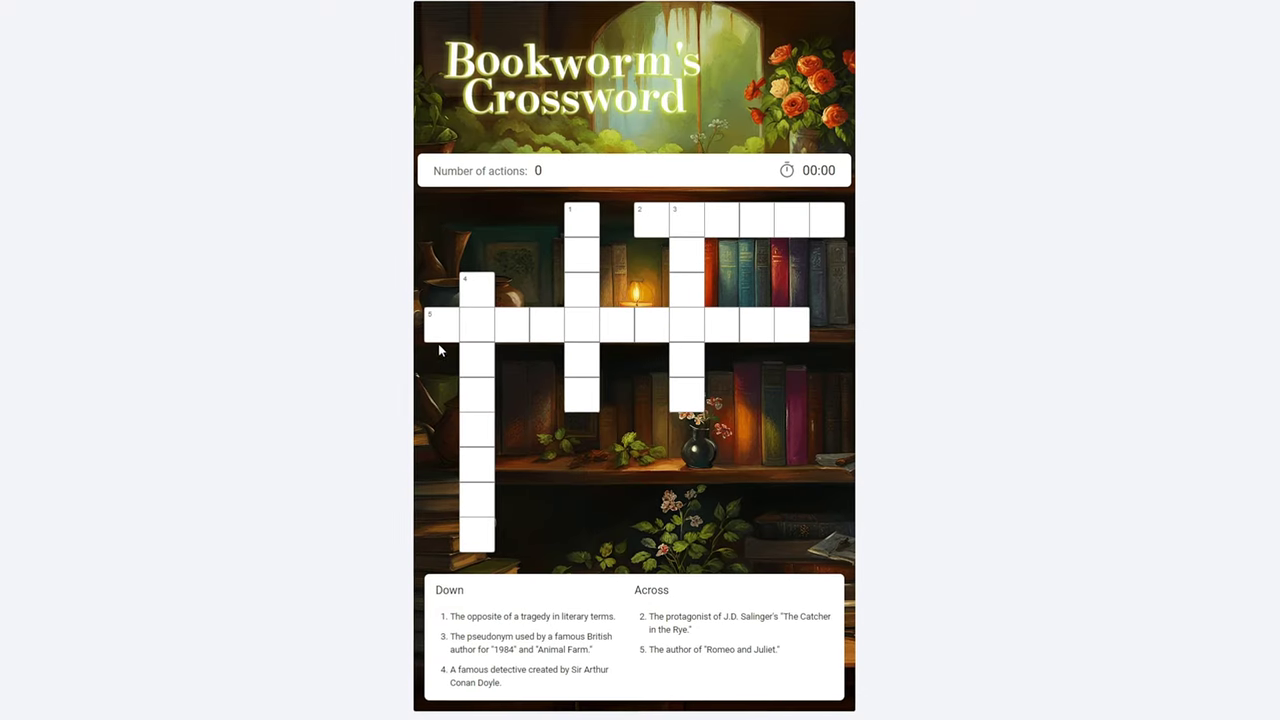
{"action": "left_click", "coordinate": [440, 328]}
{"action": "type", "text": "SHA"}
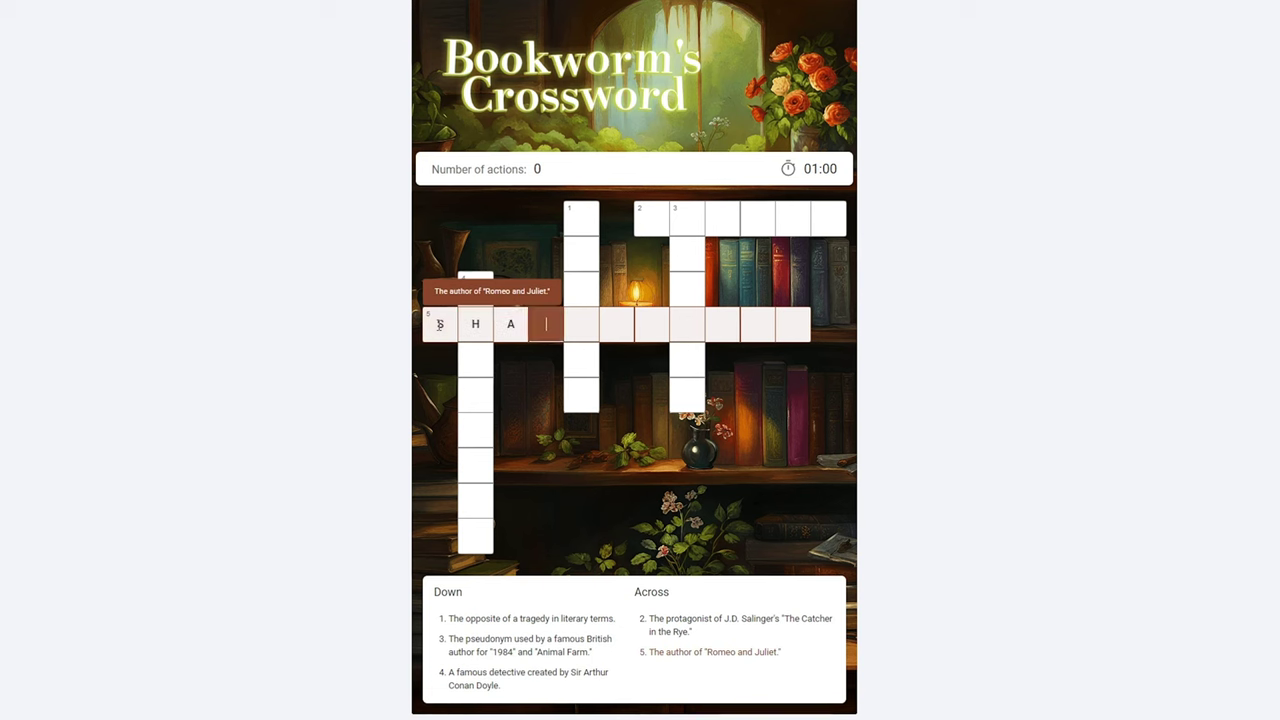
{"action": "type", "text": "KESPEA"}
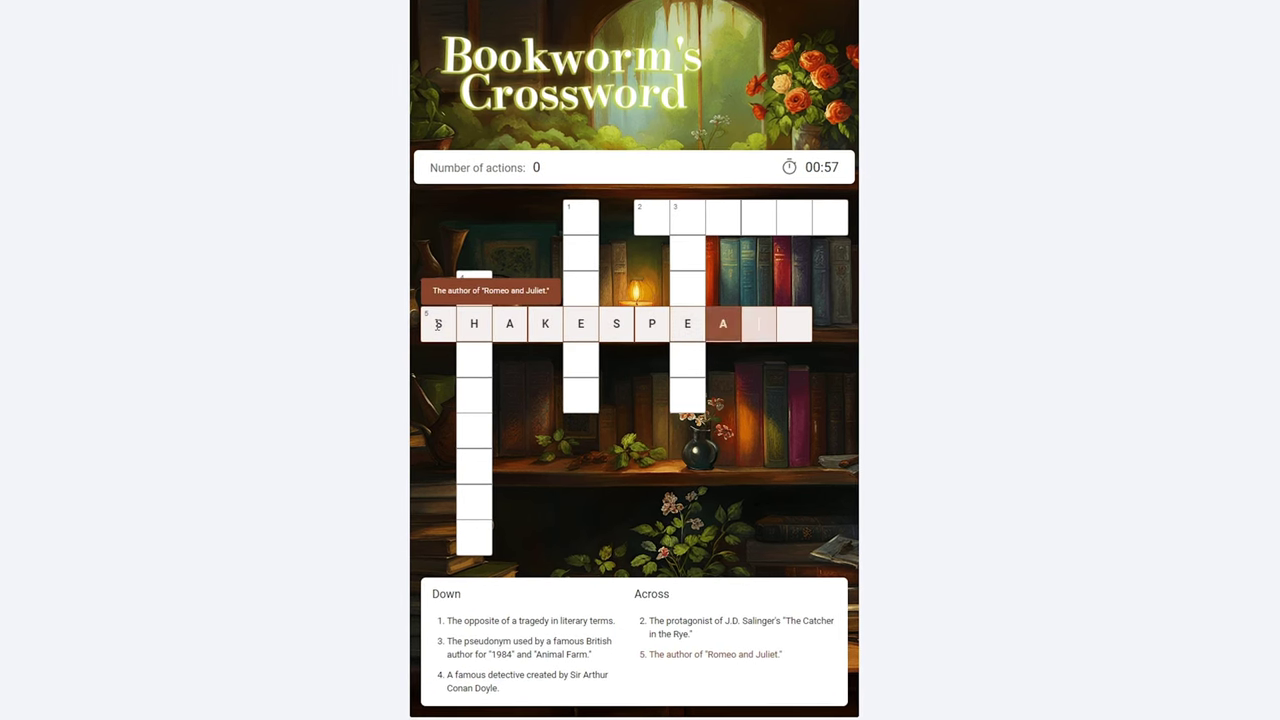